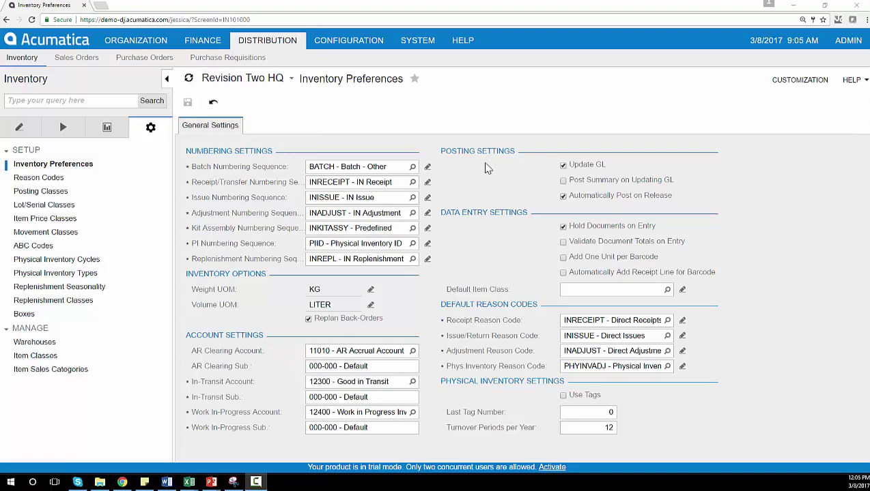
- Load the FOOD item class and review its valuation methods, keeping Average
left_click(40, 360)
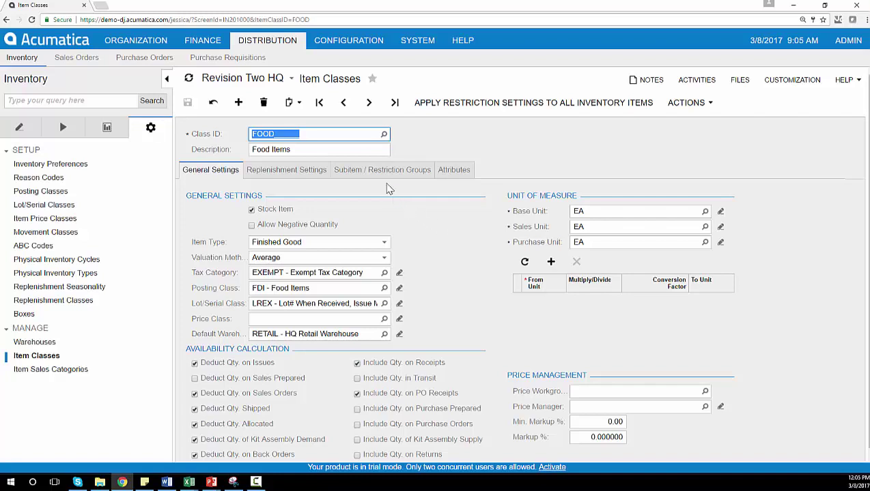
left_click(384, 135)
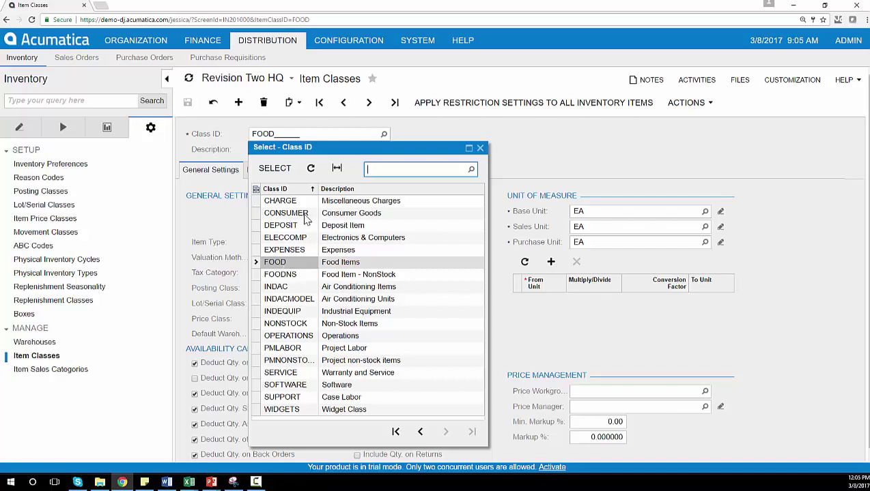
left_click(480, 148)
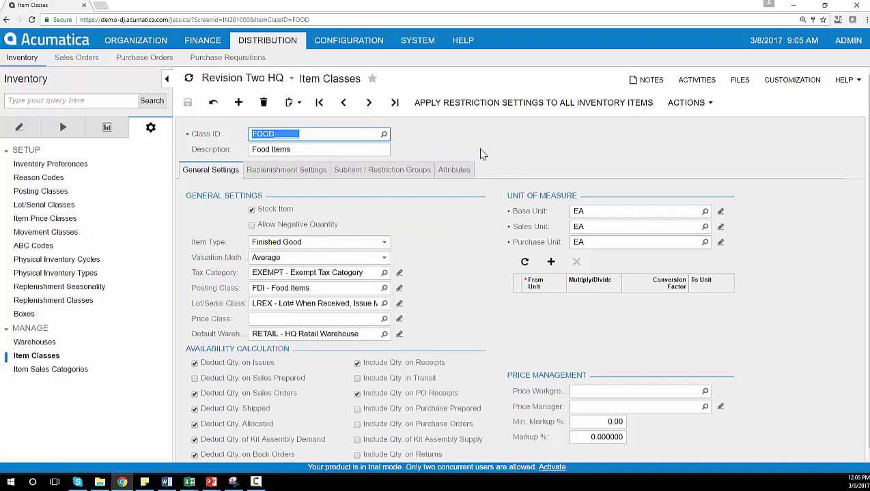
scroll(305, 362, "down", 1)
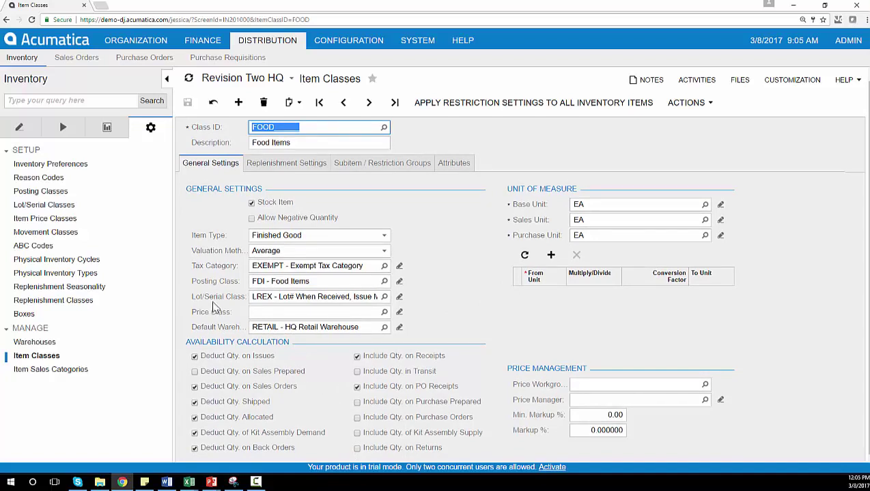
left_click(280, 252)
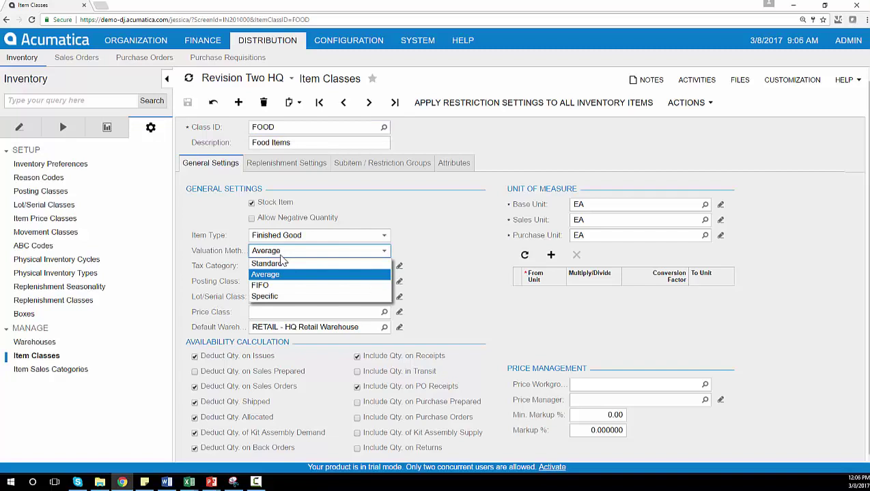
left_click(486, 204)
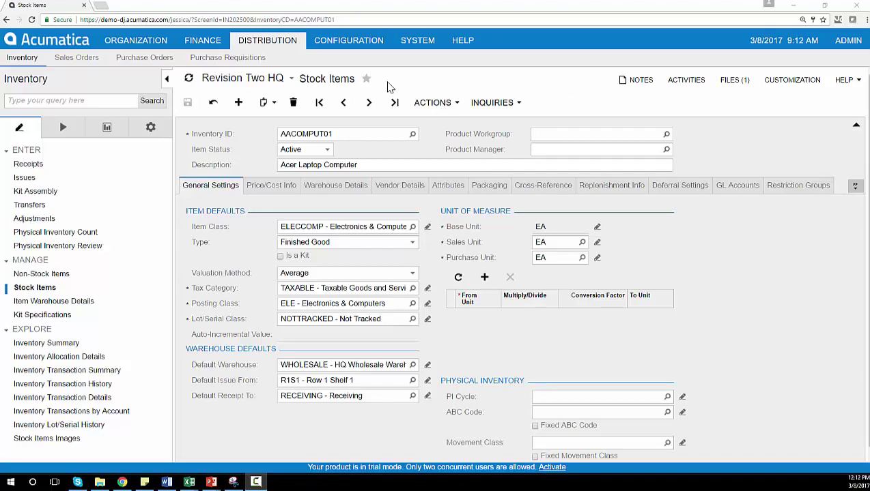
- Review AACOMPUT01's Price/Cost Info, Warehouse Details and Vendor Details tabs
left_click(284, 183)
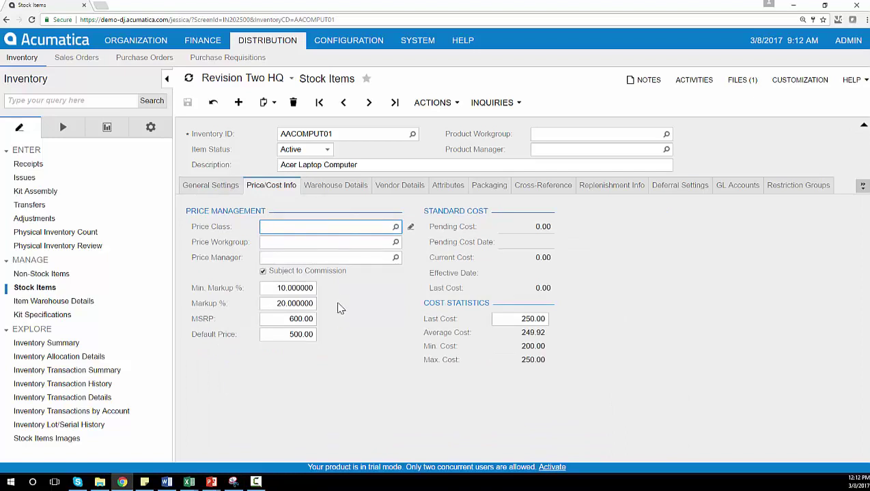
left_click(338, 188)
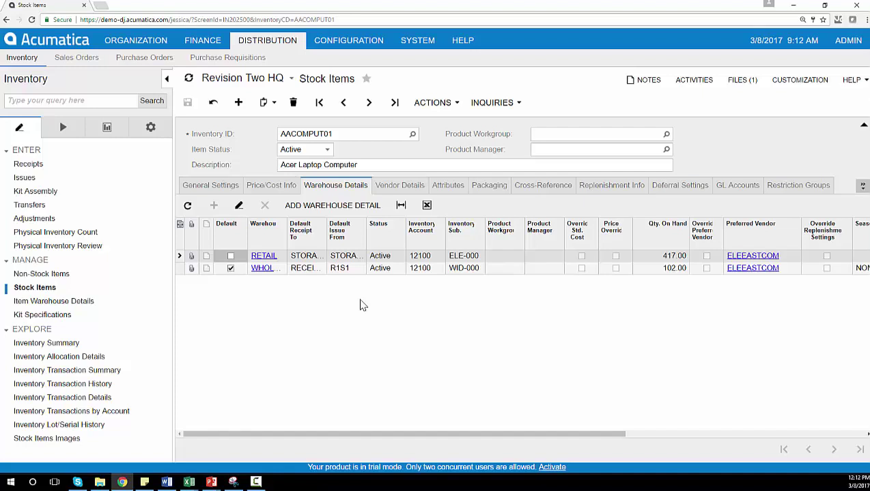
left_click(385, 186)
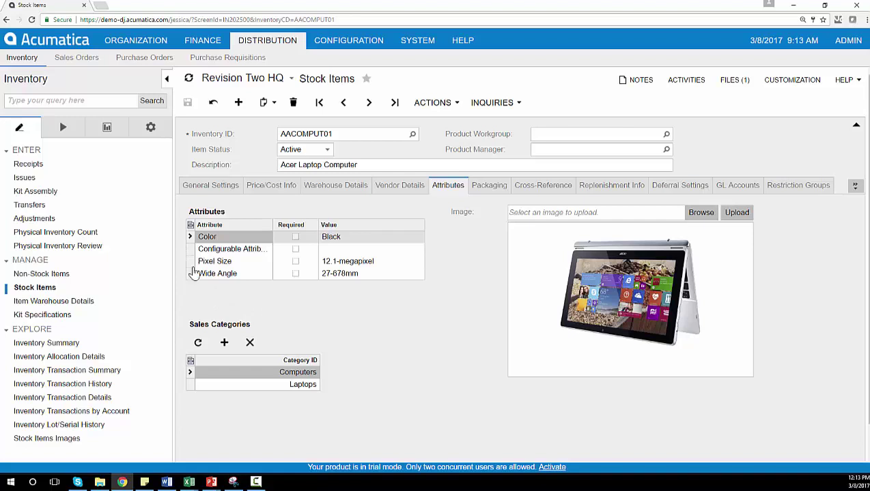
- View the laptop's Replenishment Info parameters, scrolling the grid to the right
left_click(611, 186)
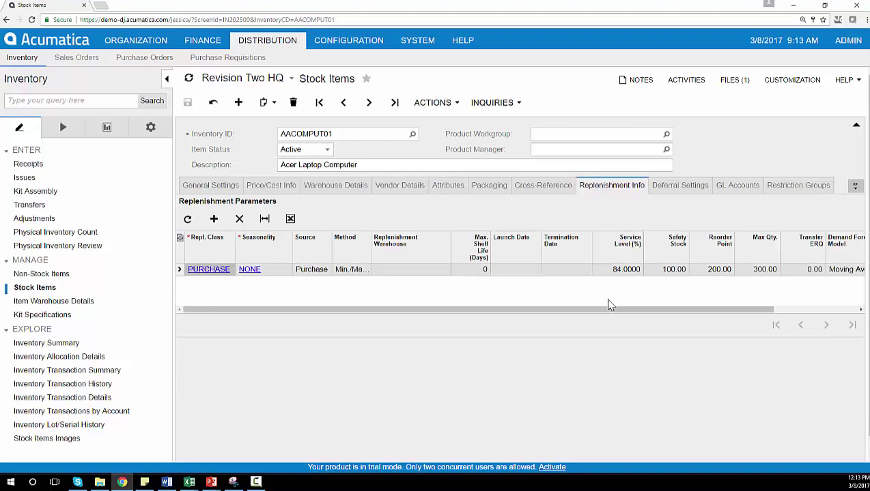
left_click_drag(603, 311, 632, 310)
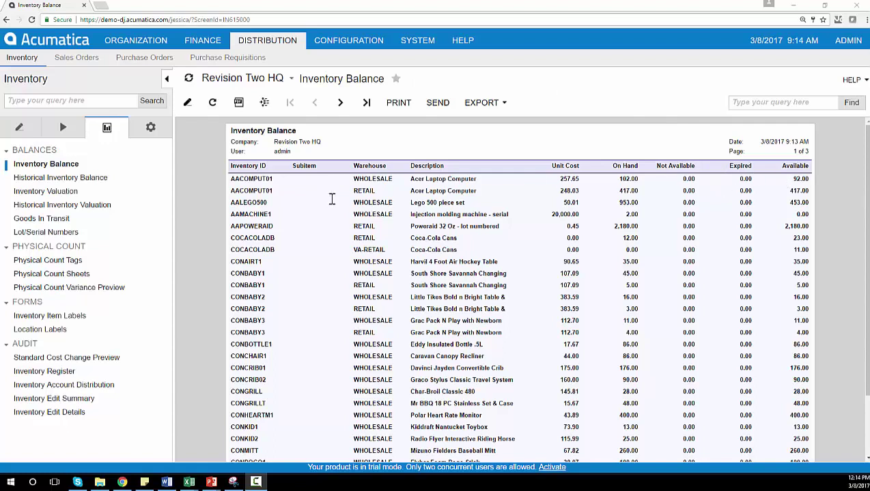
- Load the Coca-Cola Cans purchase order and create a PO receipt from it
left_click(124, 63)
left_click(67, 167)
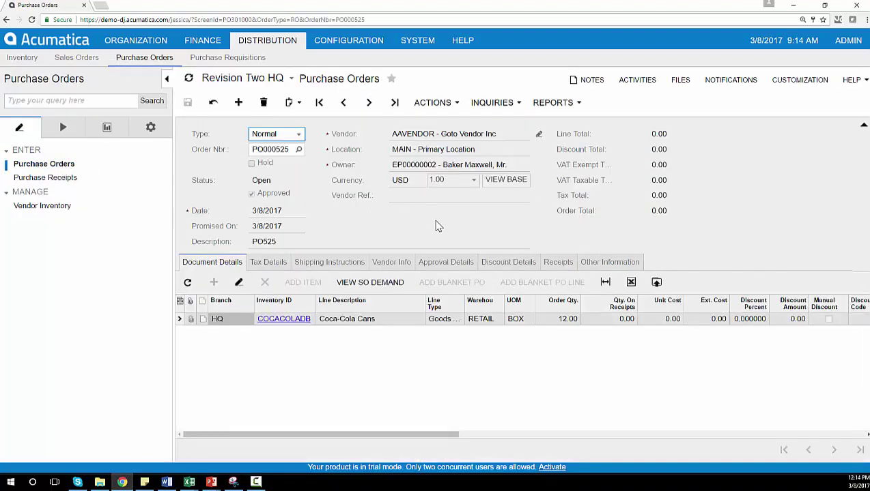
key("alt+Tab")
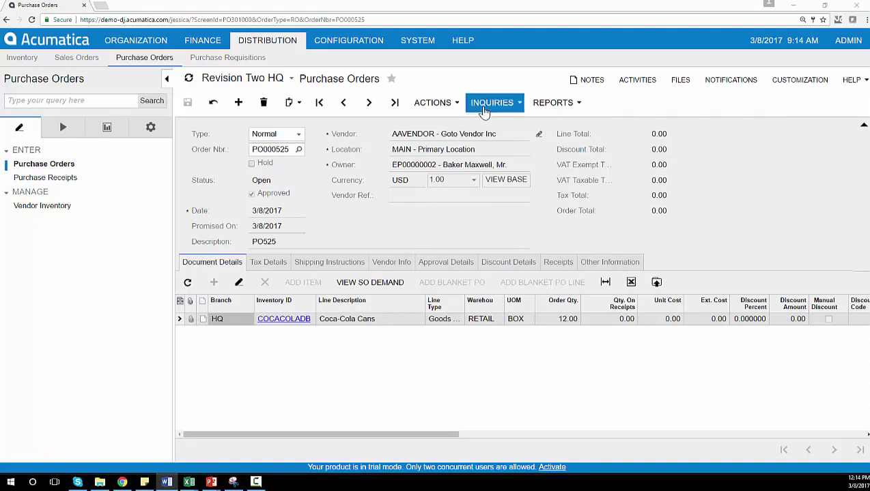
left_click(441, 111)
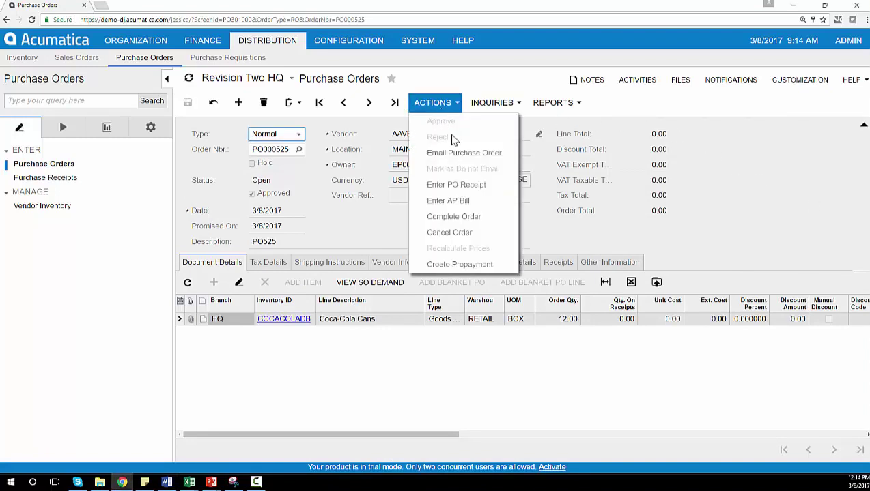
left_click(465, 186)
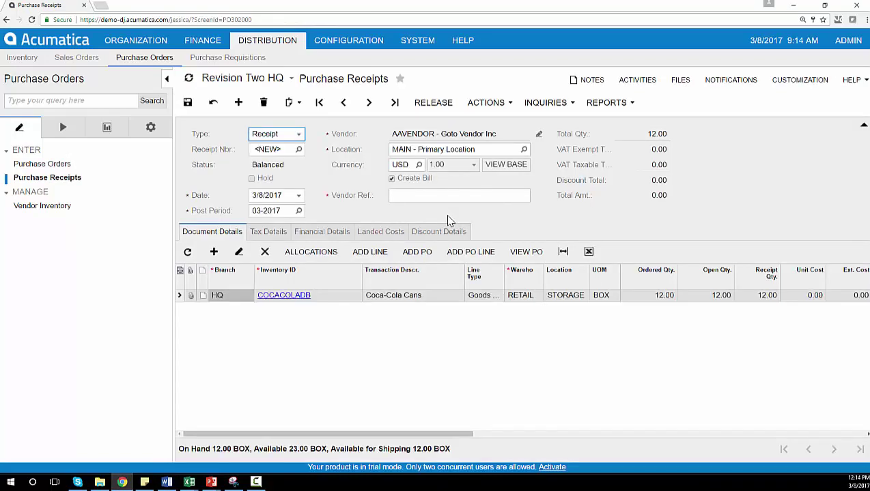
- Attach a 'Damaged item' note to the Coca-Cola Cans receipt line
left_click(205, 295)
type("Damaged item")
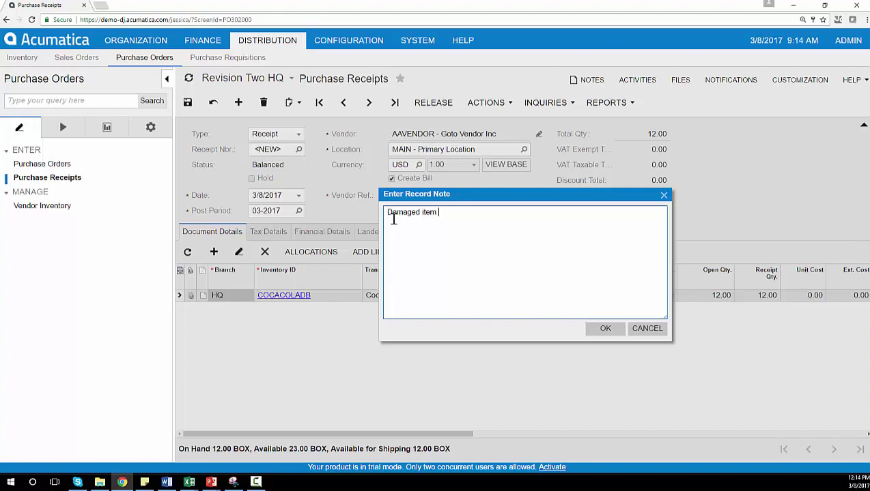
left_click(606, 330)
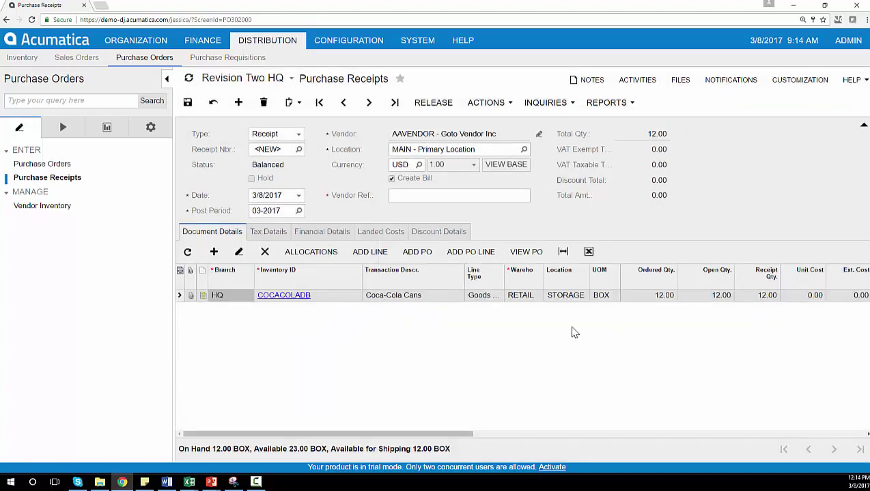
- Change the receipt line's unit of measure to EA
left_click(608, 296)
left_click(622, 295)
double_click(618, 193)
key("Tab")
- Receive 11 on the first line and add a second line for COCACOLADB
type("11")
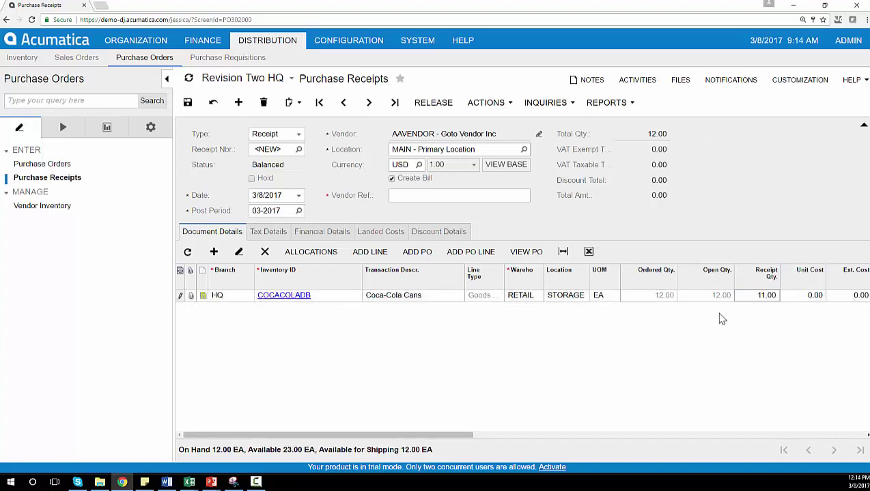
left_click(214, 252)
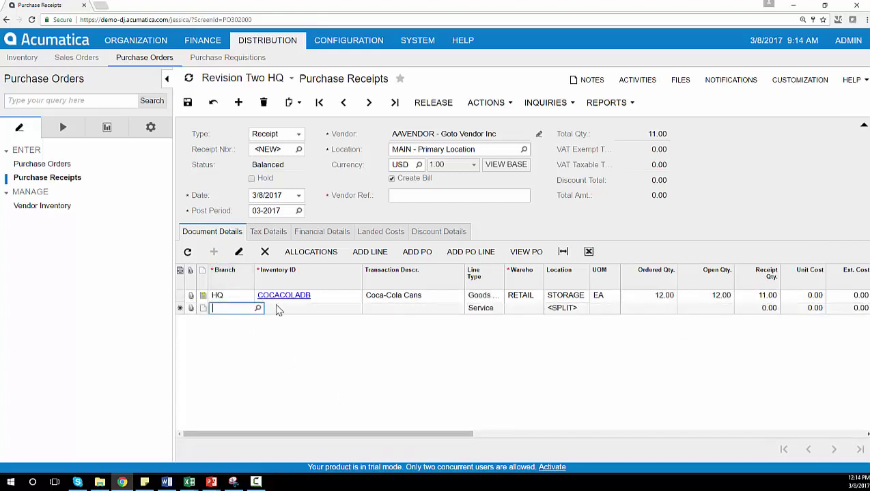
left_click(304, 311)
type("coca")
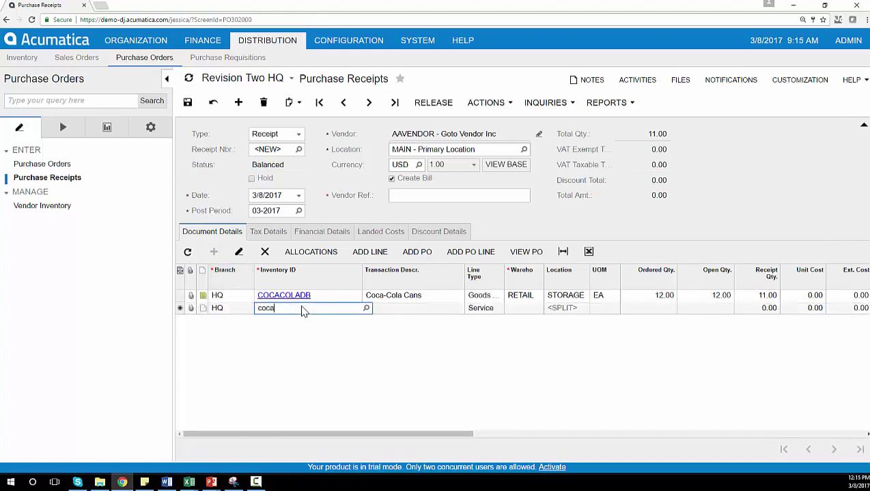
left_click(304, 317)
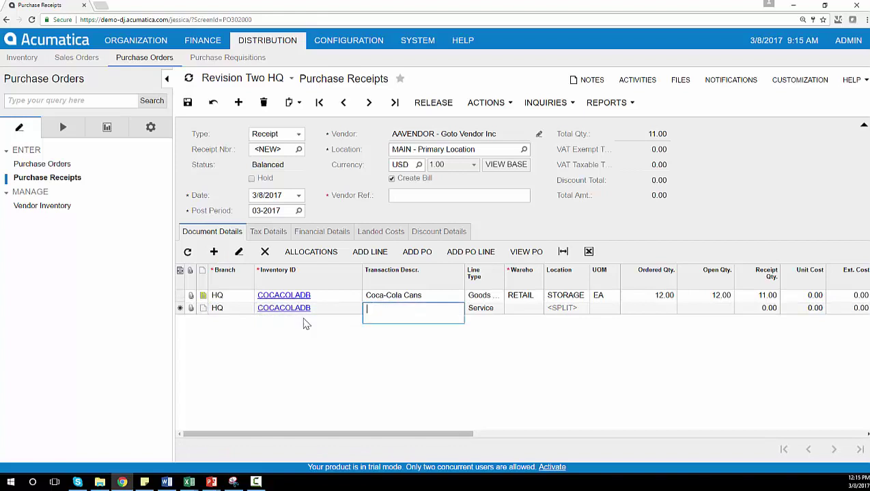
- Put the second line in the VA-RETAIL warehouse with receipt quantity 11
left_click(529, 311)
left_click(546, 308)
double_click(546, 217)
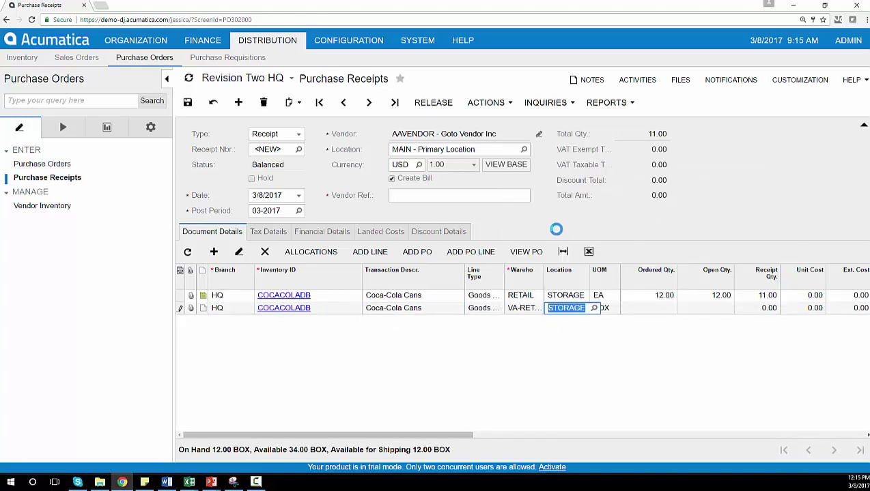
left_click(767, 309)
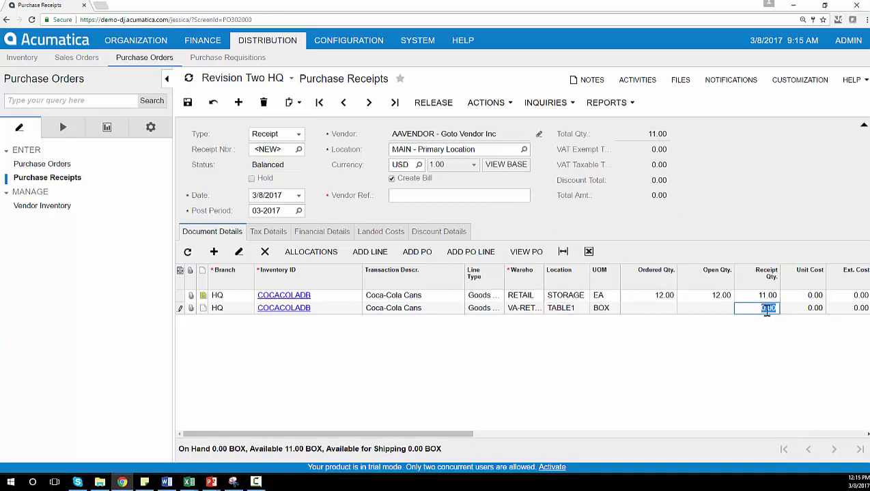
type("11")
- Save the purchase receipt with Ctrl+S
key("ctrl+s")
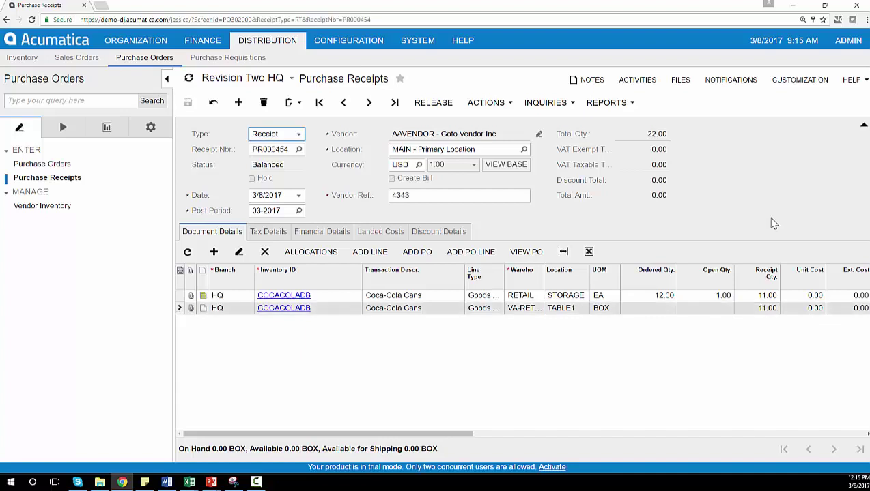